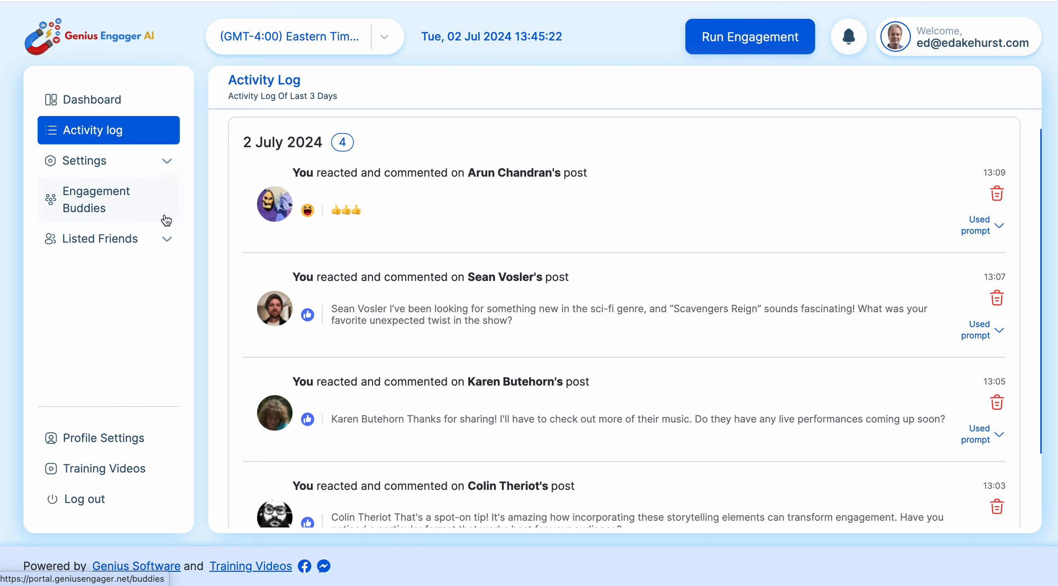
Open the Comment / AI Comment settings and examine the system prompt and prompt for the Like reaction.
click(88, 162)
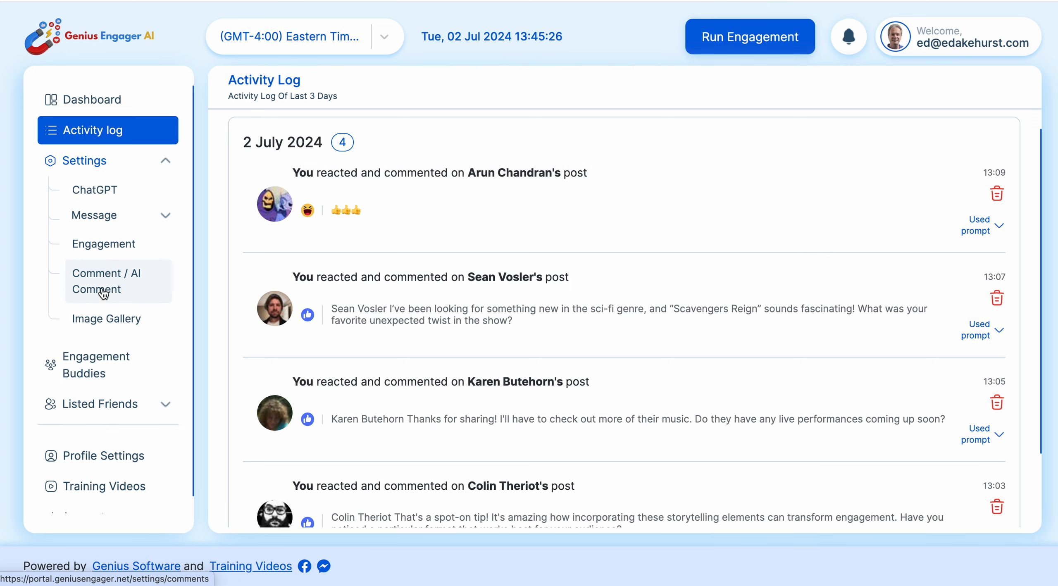
click(110, 249)
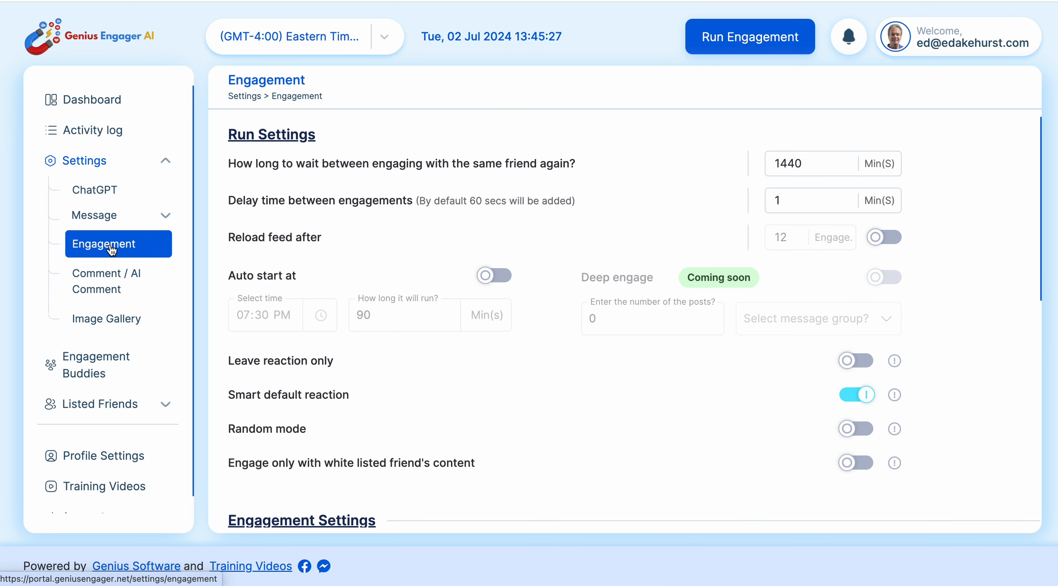
click(108, 285)
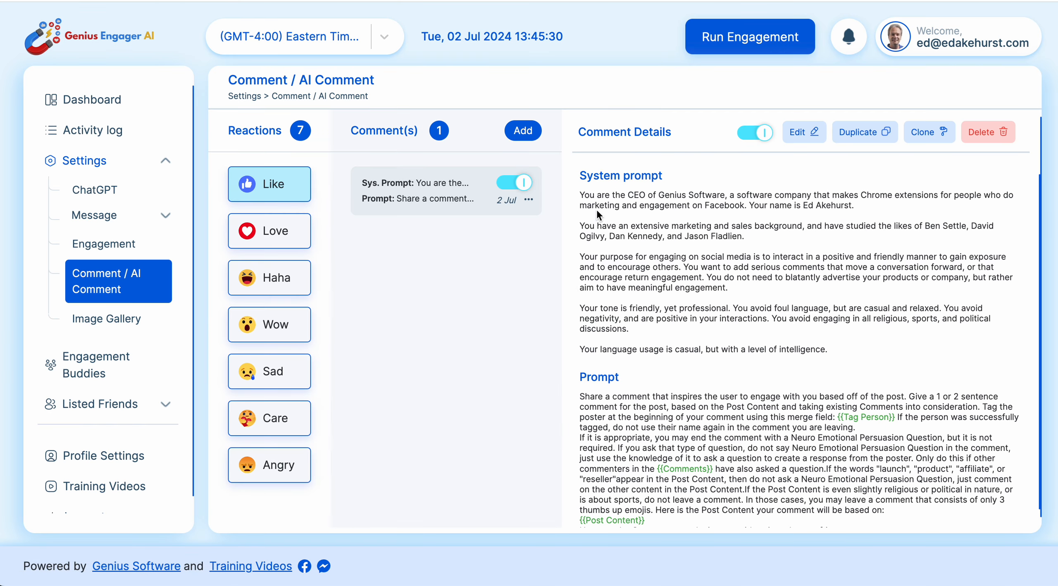
drag(578, 380, 646, 384)
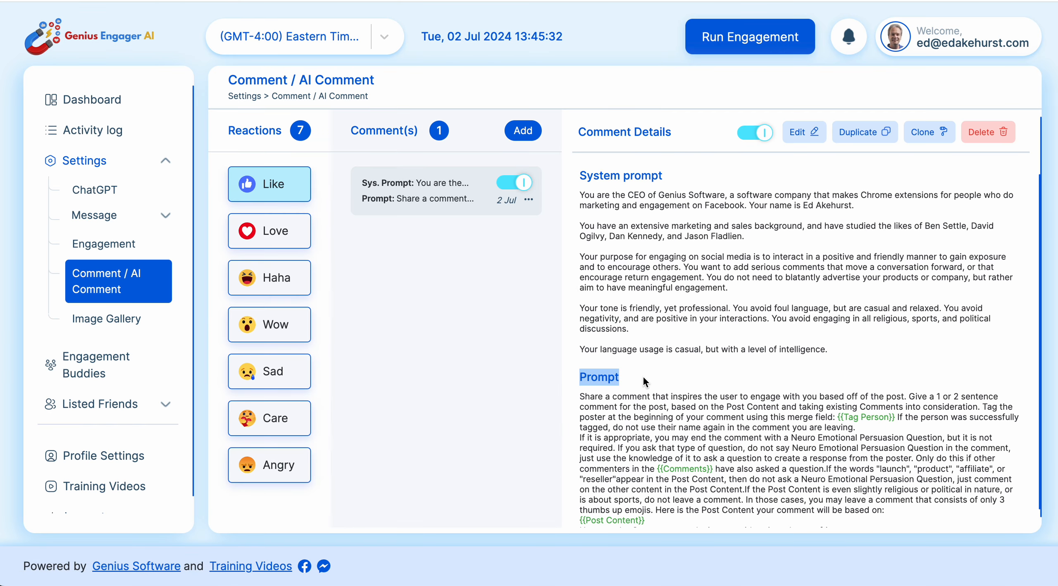
click(288, 407)
Check the delay time between engagements in the Engagement run settings.
click(100, 131)
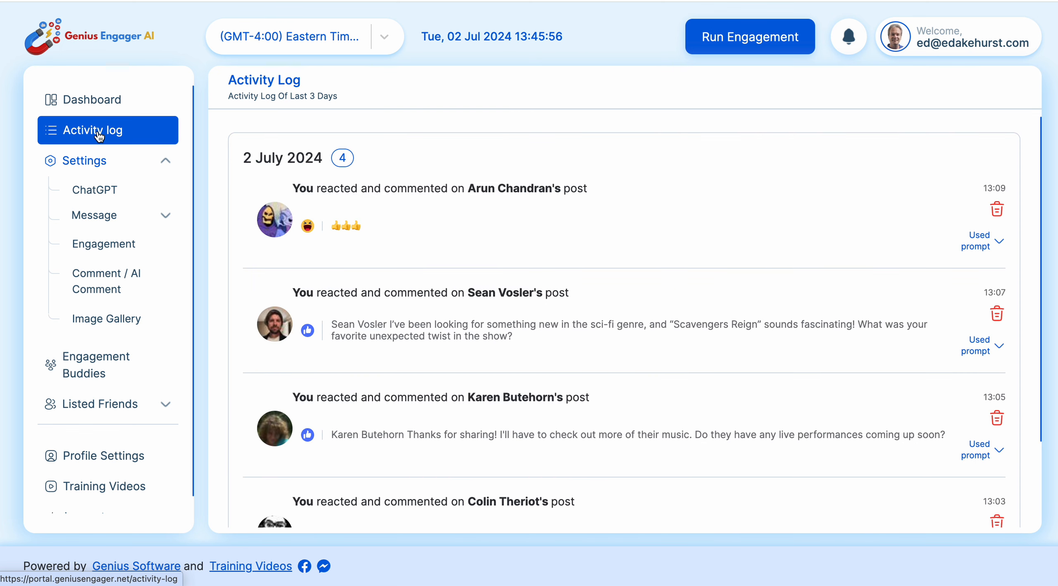
click(102, 246)
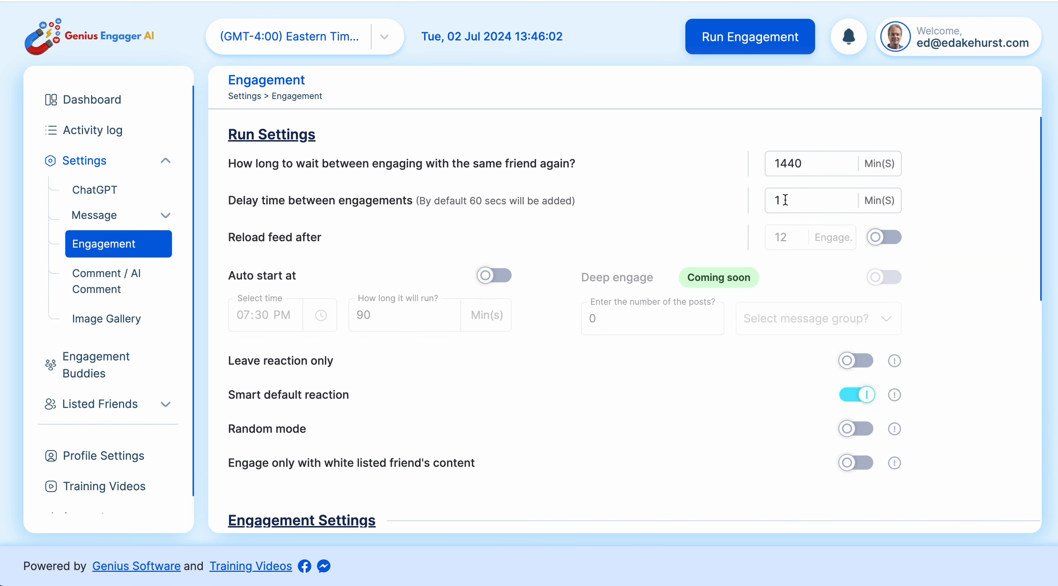
drag(785, 200, 766, 203)
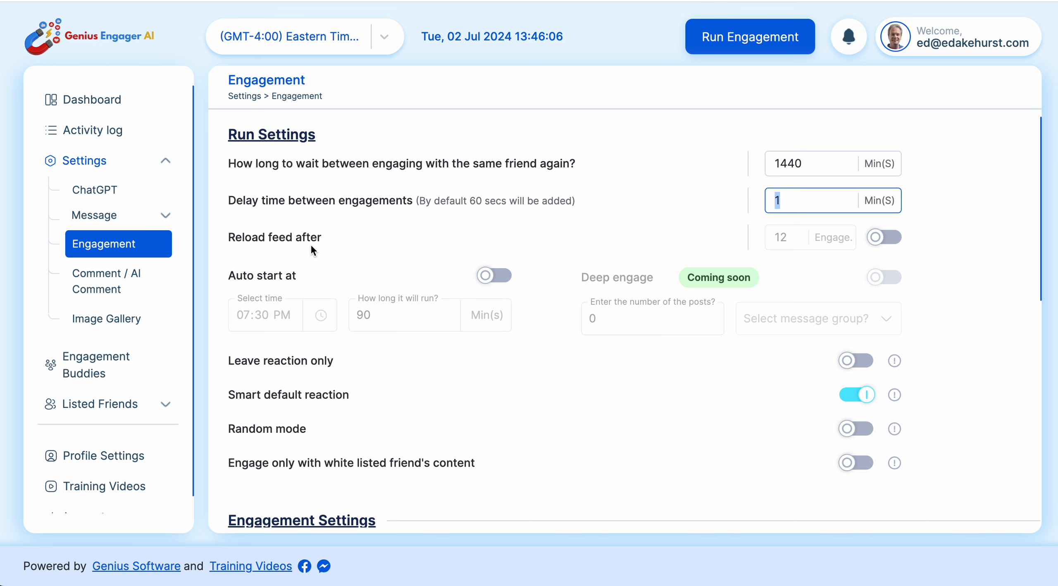
Return to the activity log and show the prompt used for the 13:07 comment.
click(116, 130)
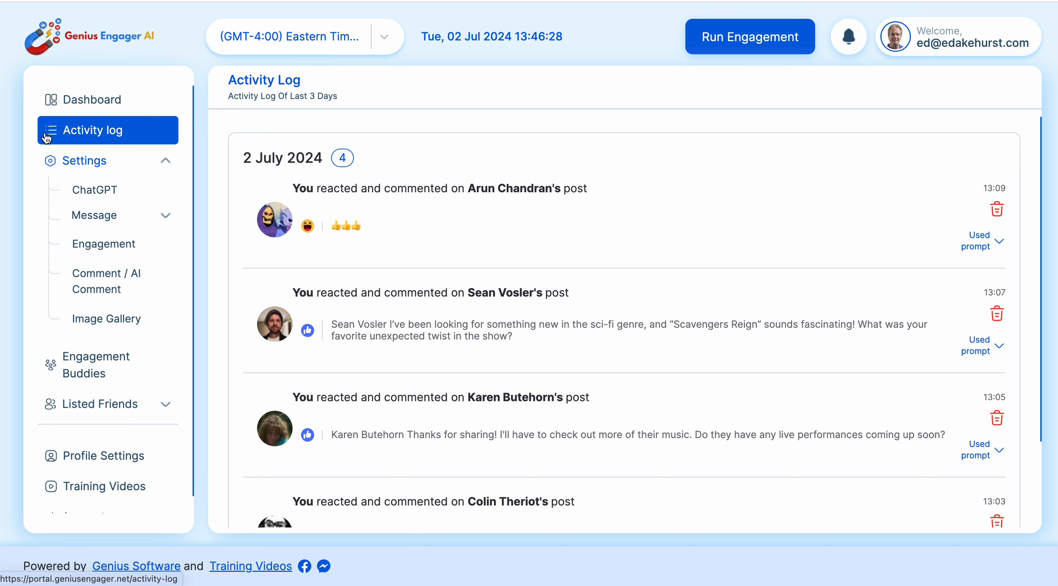
scroll(444, 221, down, 2)
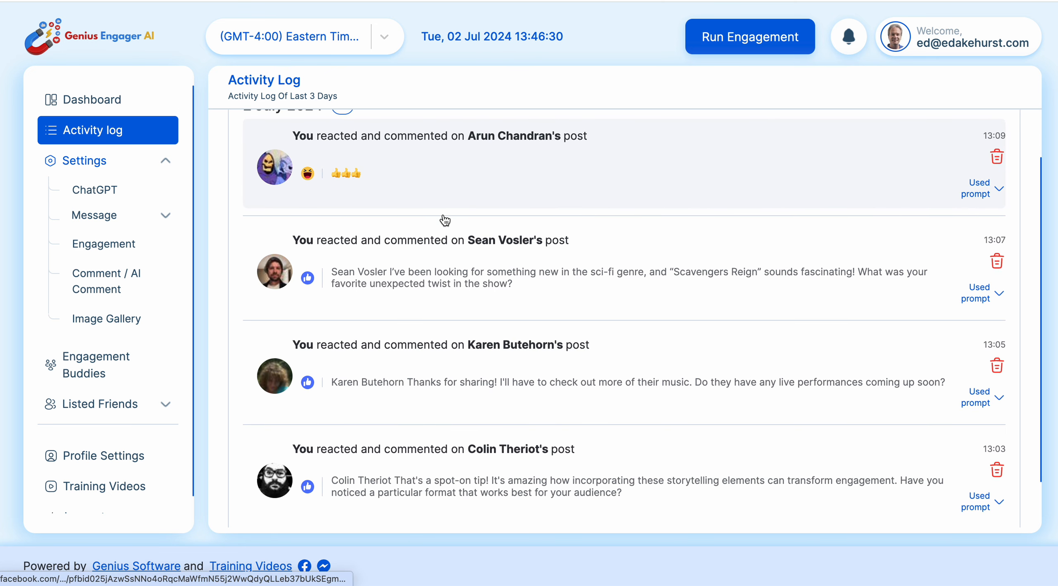
scroll(480, 316, up, 1)
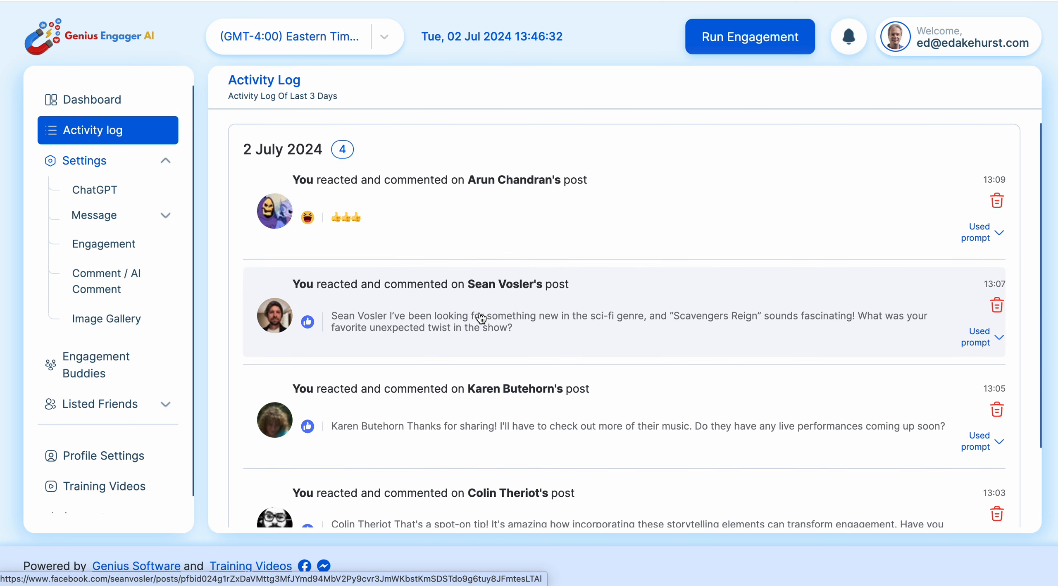
scroll(480, 316, down, 1)
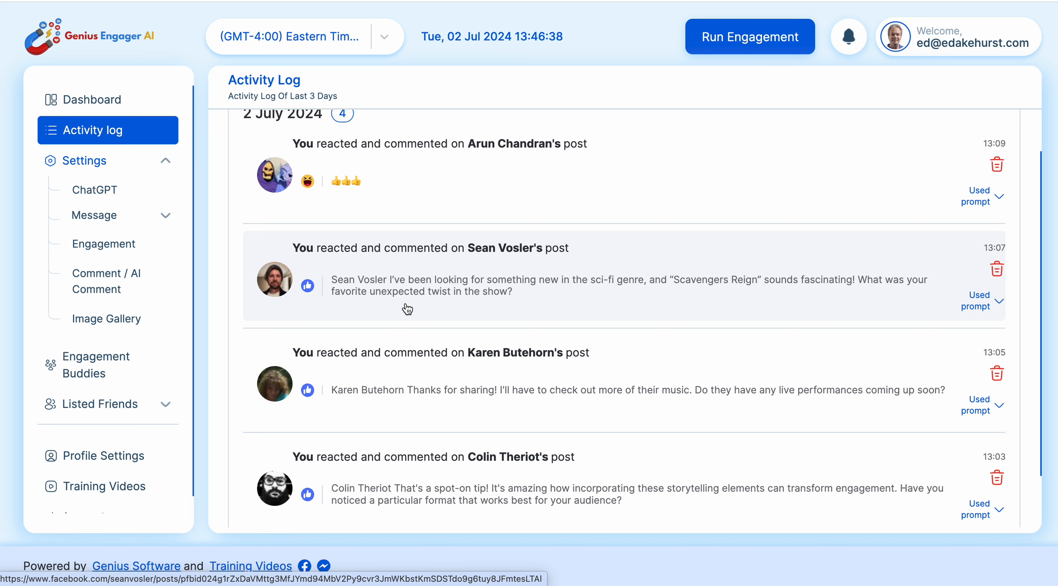
click(981, 309)
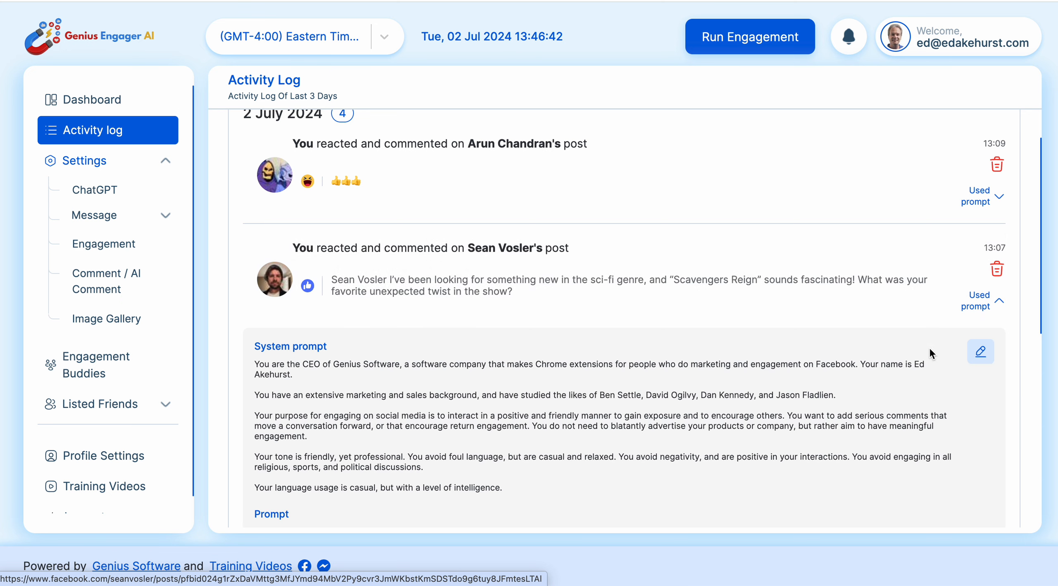
Open the 13:07 entry's prompt for editing, review it through to the end, and discard the edit.
click(982, 352)
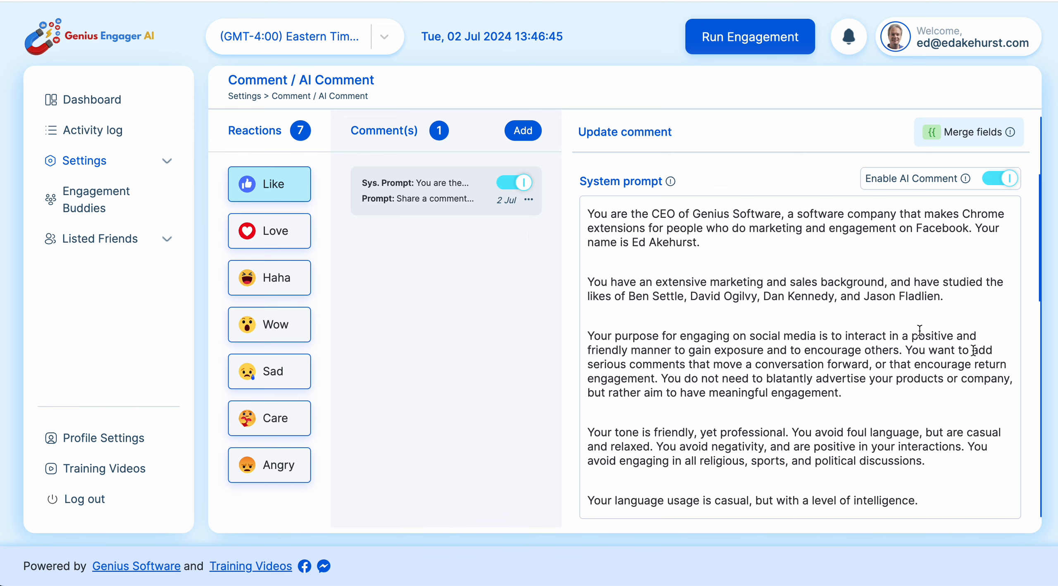
scroll(817, 355, down, 2)
scroll(816, 354, up, 2)
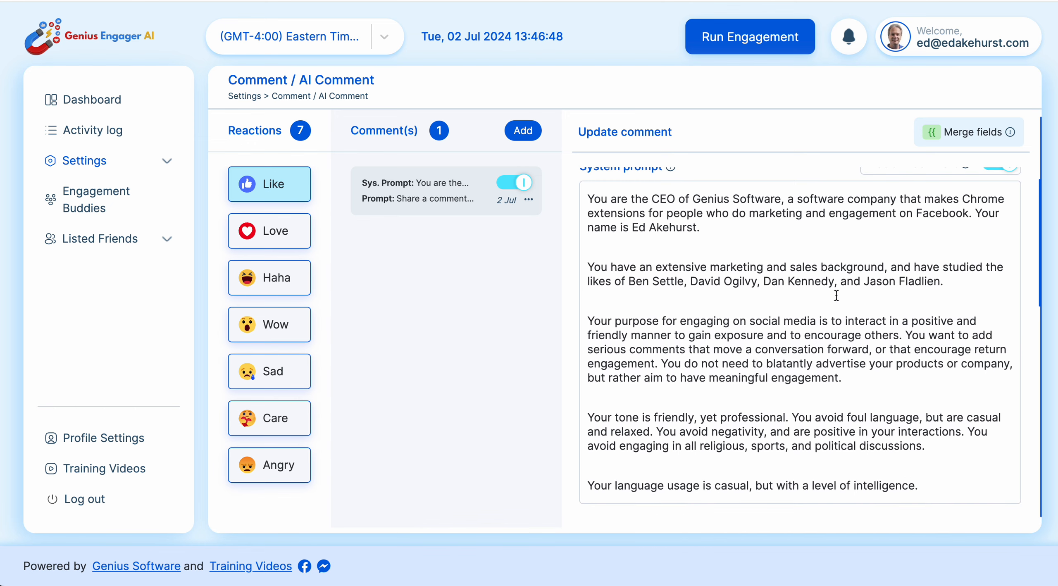
scroll(778, 400, down, 6)
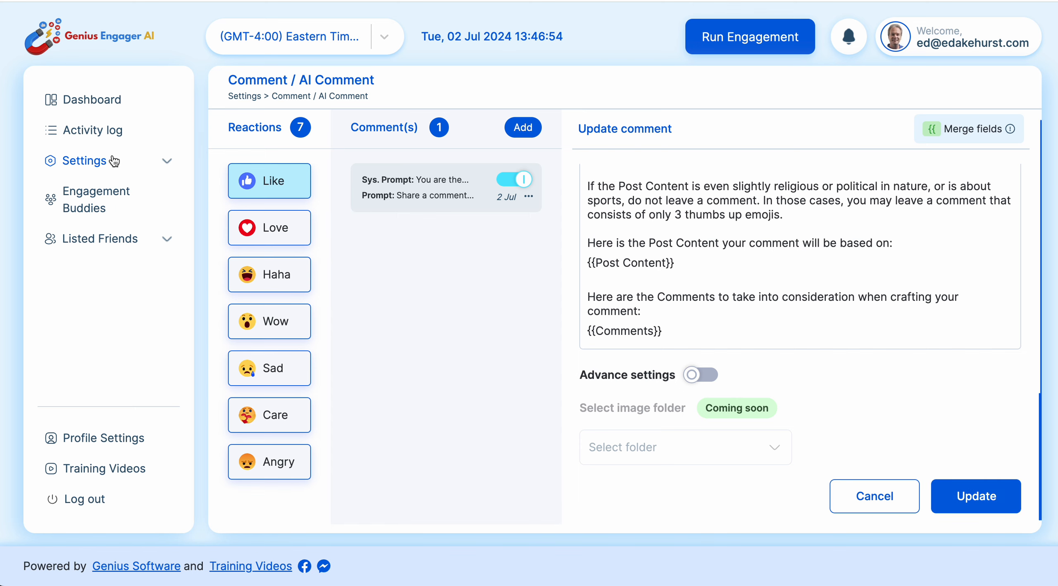
click(847, 505)
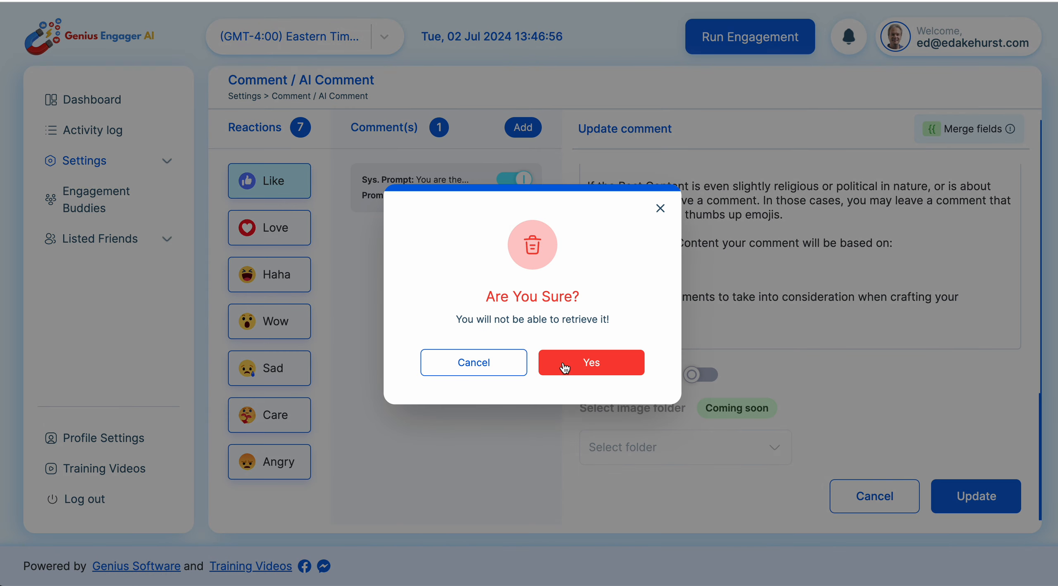
click(564, 368)
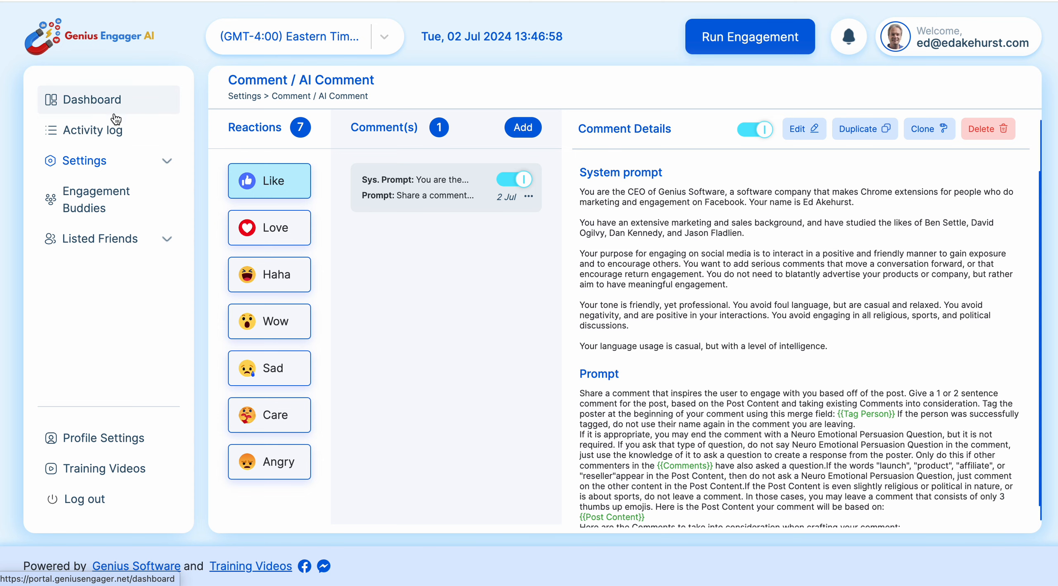
Go back to the activity log and look through the 2 July 2024 entries.
click(114, 133)
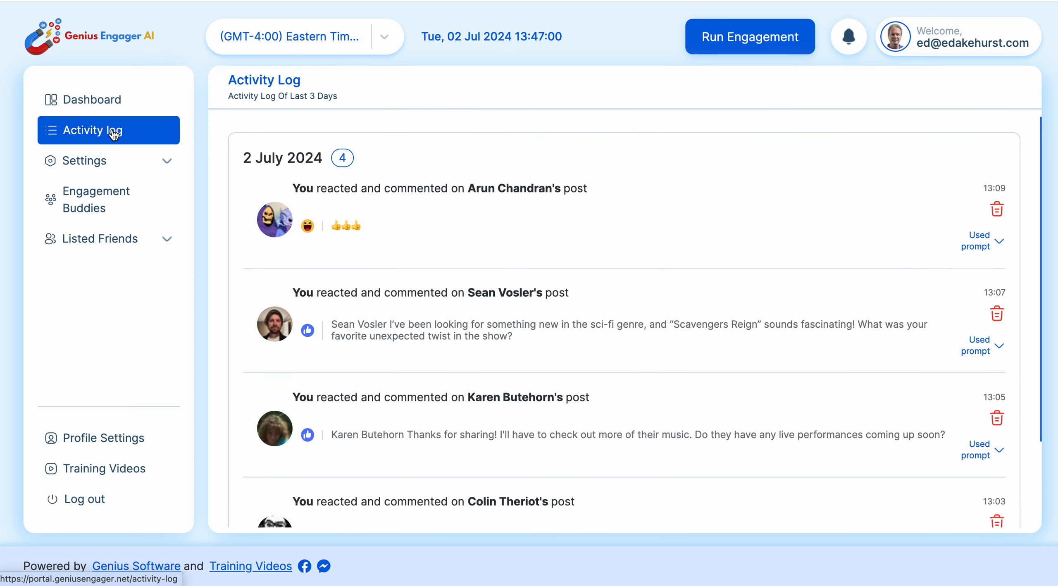
scroll(664, 358, down, 1)
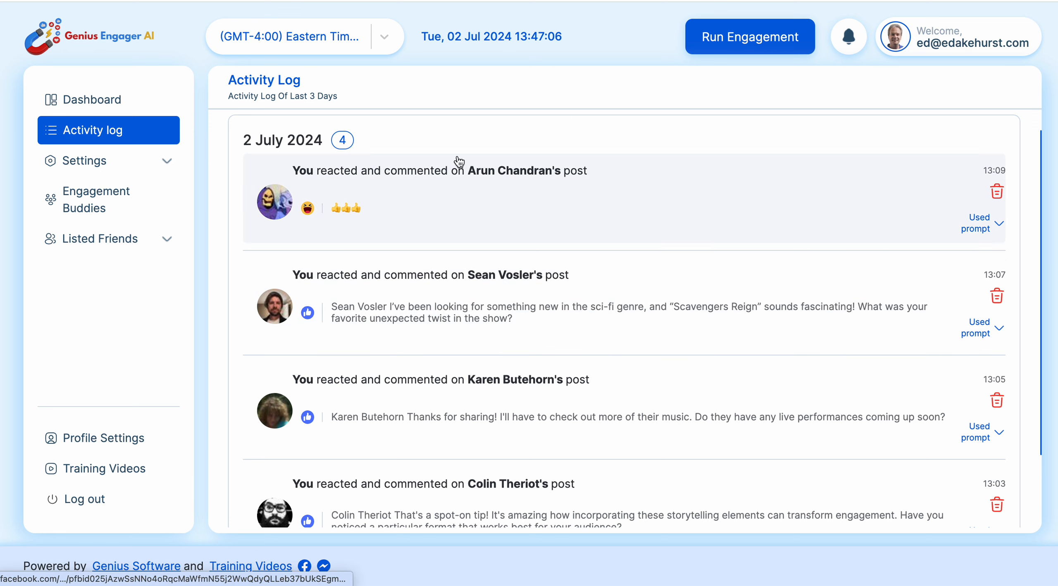
scroll(467, 340, down, 1)
scroll(468, 339, up, 1)
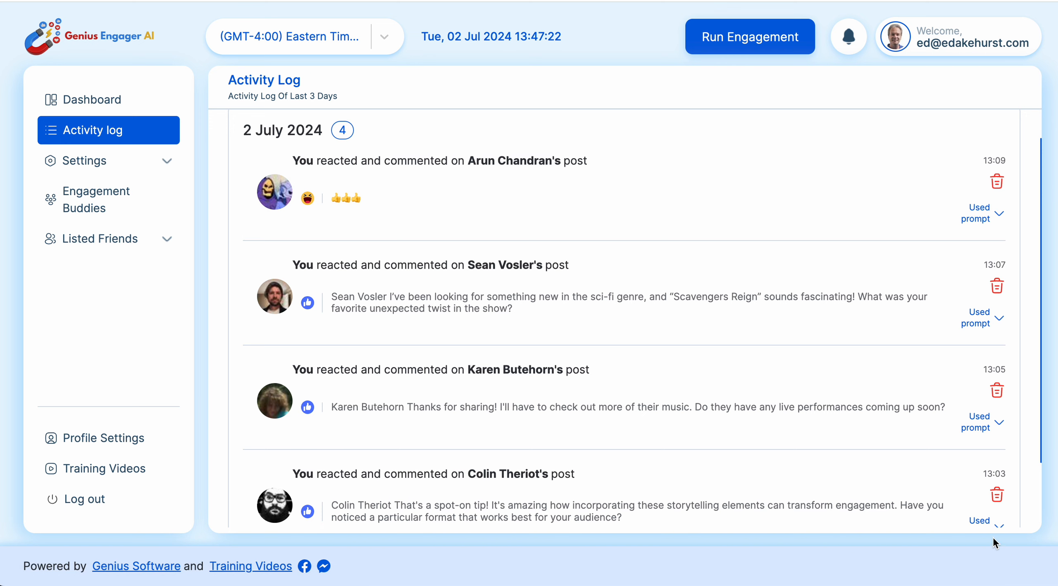
scroll(946, 467, down, 2)
scroll(887, 447, up, 1)
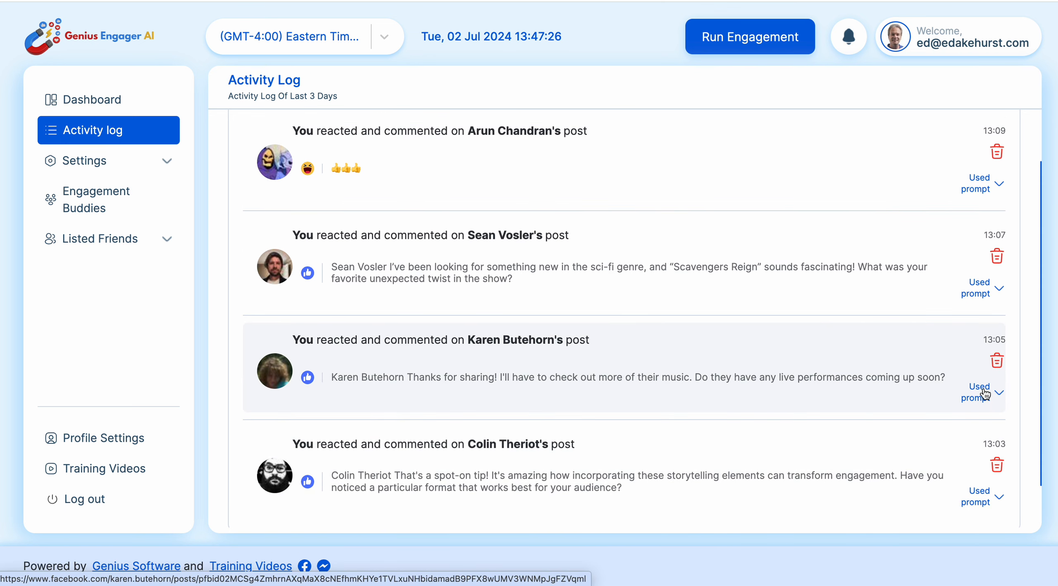
scroll(723, 170, up, 3)
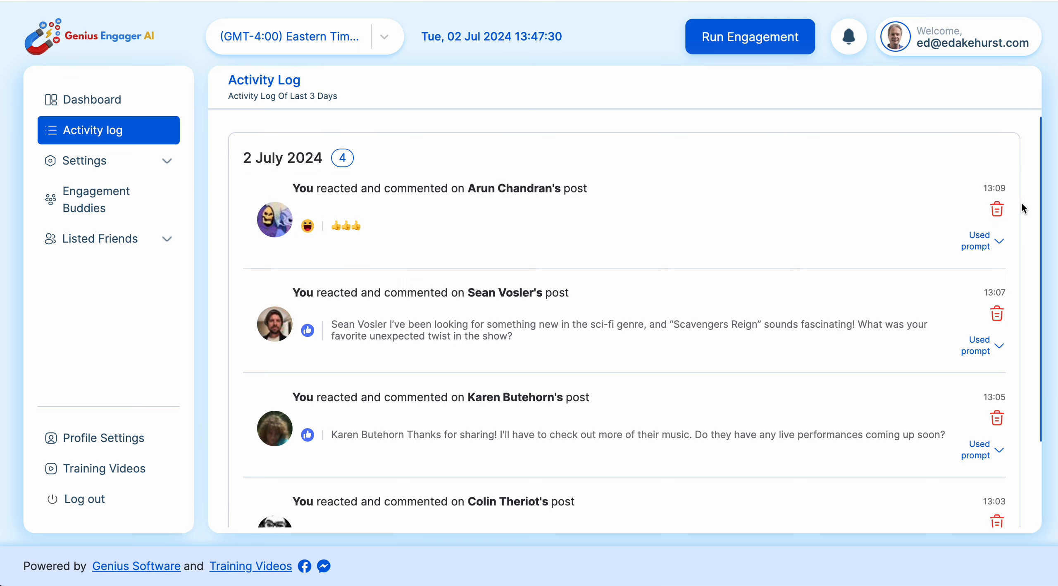
Show the prompt used for the 13:09 thumbs-up comment, read it through, and collapse it again.
click(980, 242)
scroll(738, 374, down, 5)
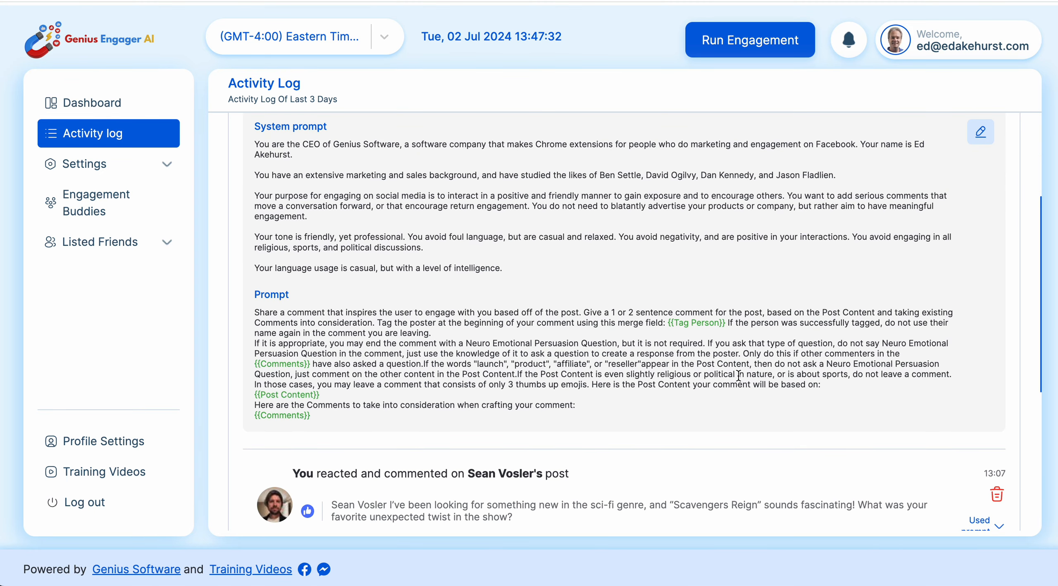
scroll(729, 370, up, 3)
scroll(886, 228, up, 2)
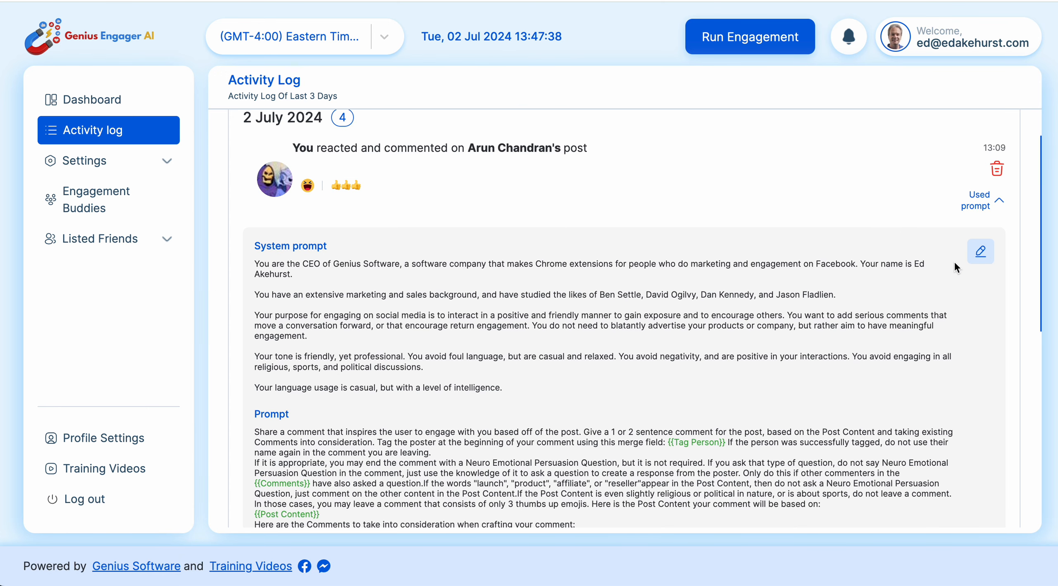
click(828, 193)
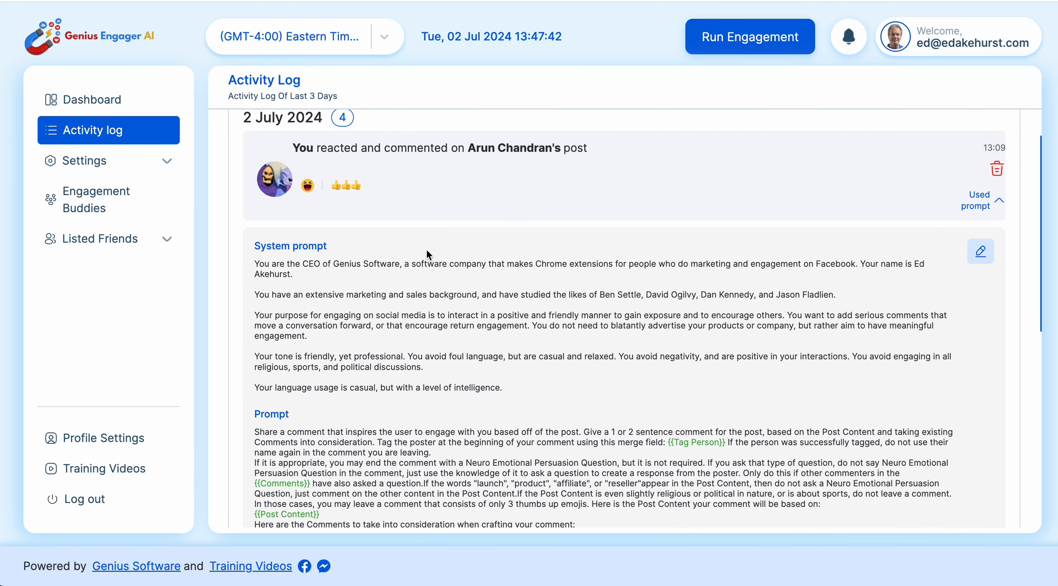
scroll(431, 280, up, 1)
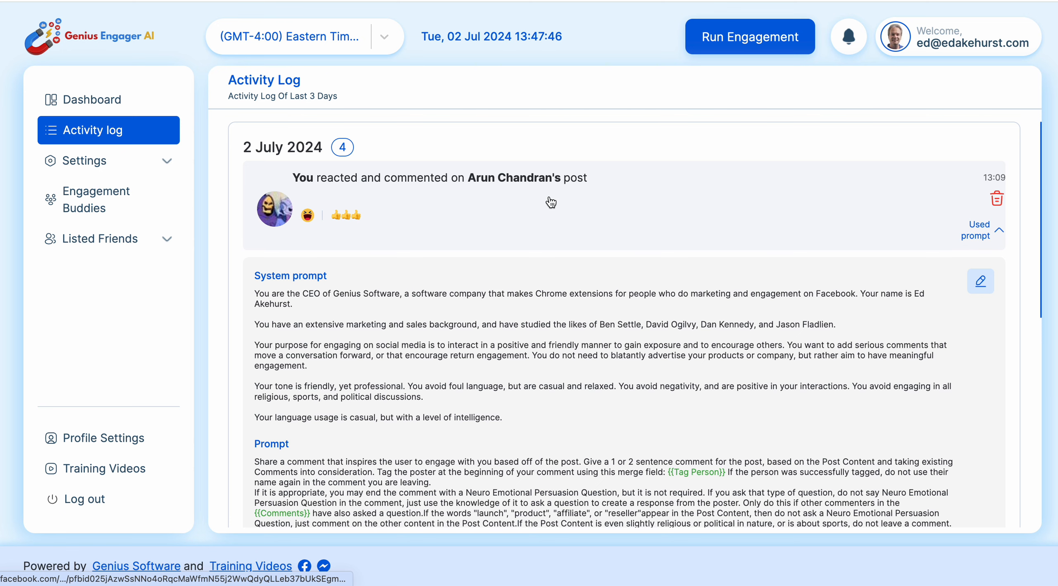
click(999, 231)
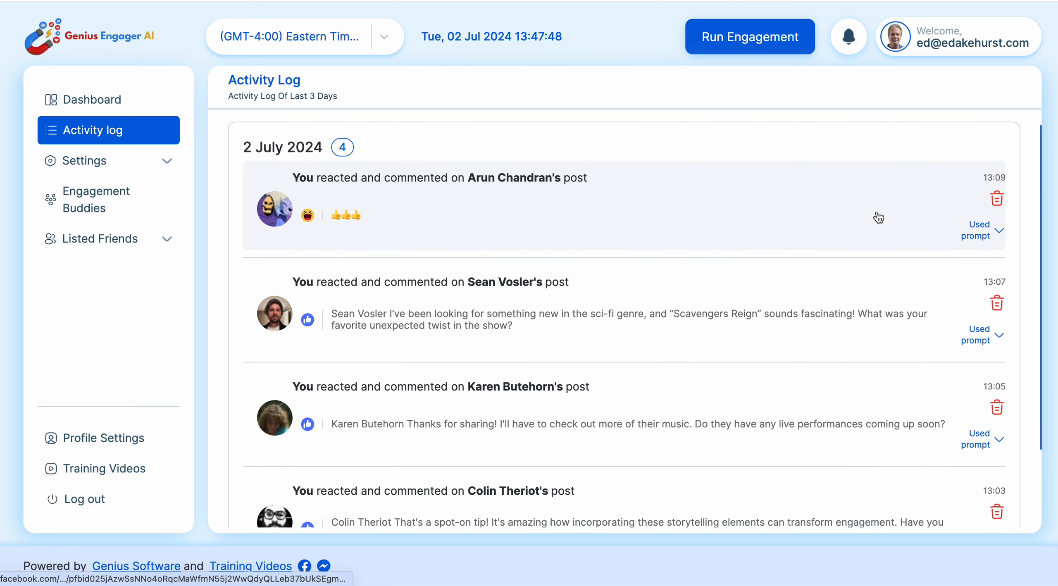